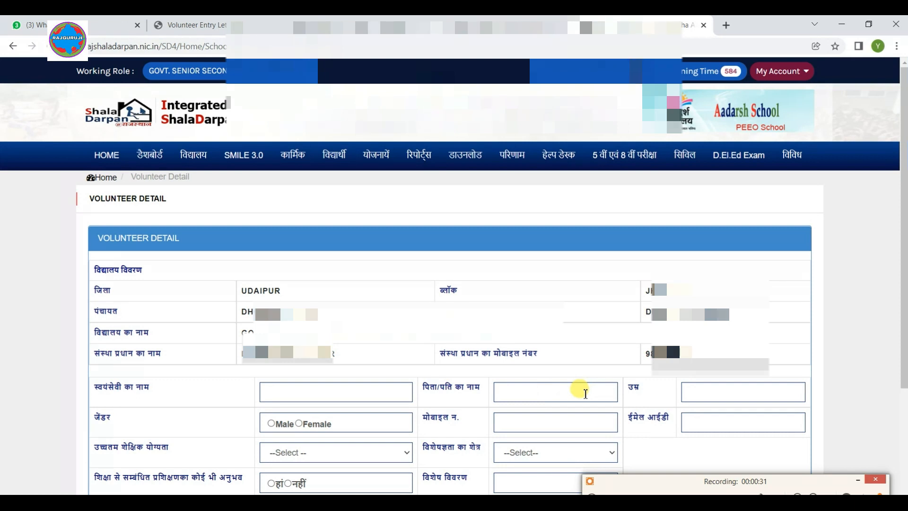
# Step: Enter the volunteer's name, the father's name and an age of 20
pyautogui.scroll(-3, 292, 246)
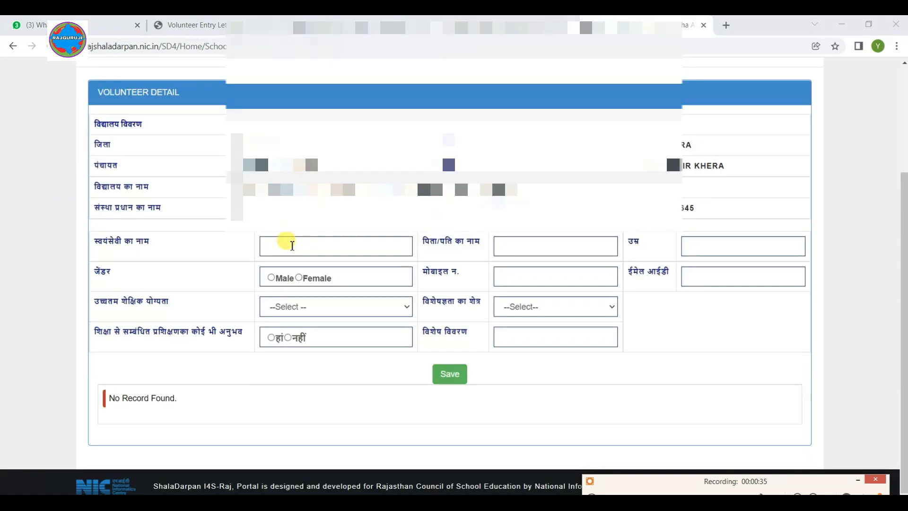
pyautogui.click(293, 245)
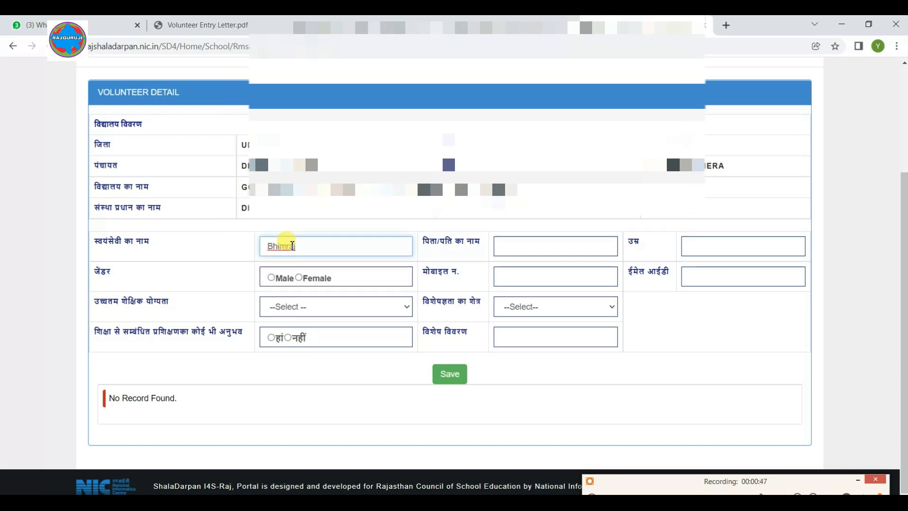
pyautogui.click(515, 247)
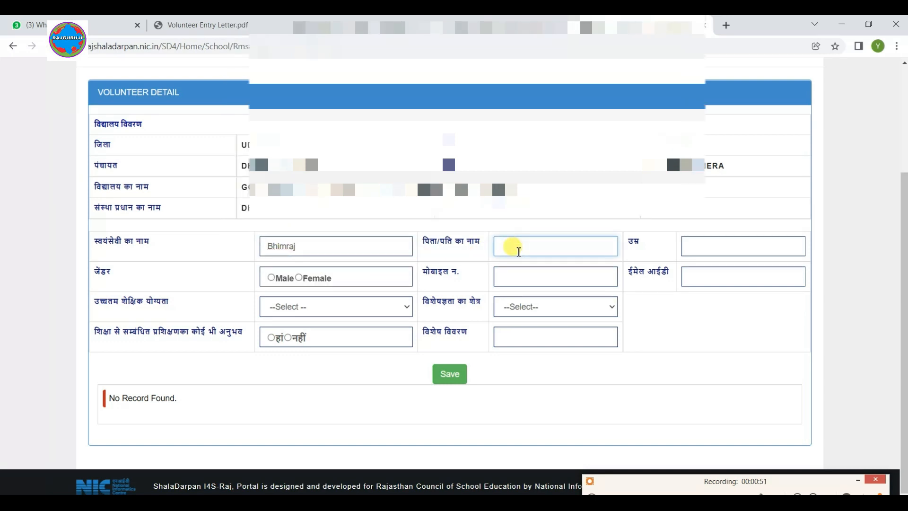
pyautogui.write('Ramaji')
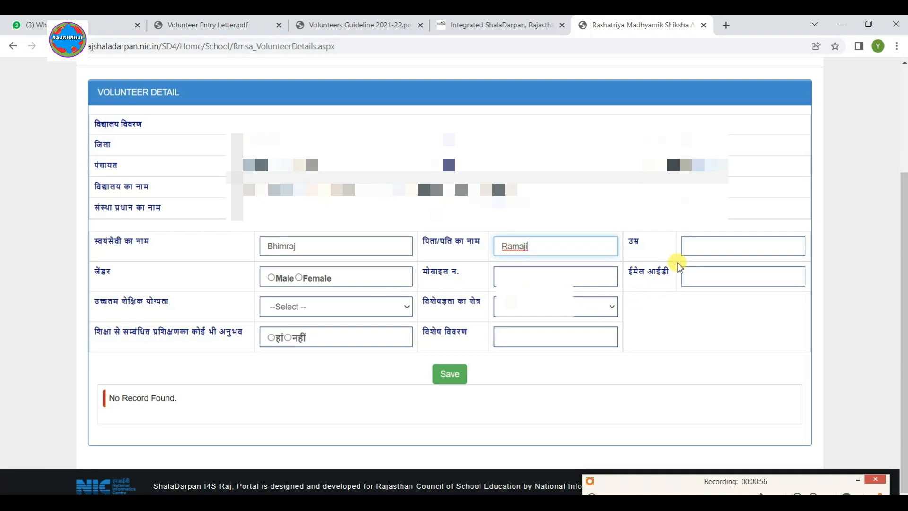
pyautogui.click(708, 242)
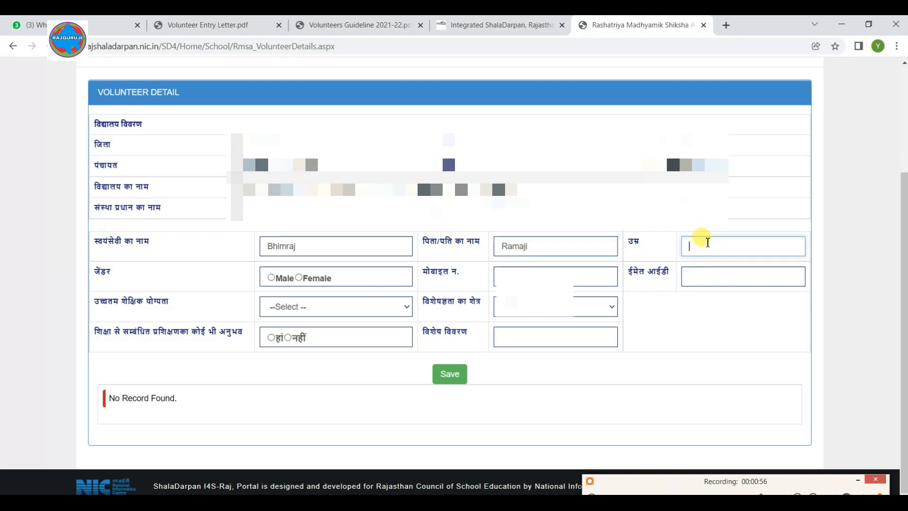
pyautogui.write('20')
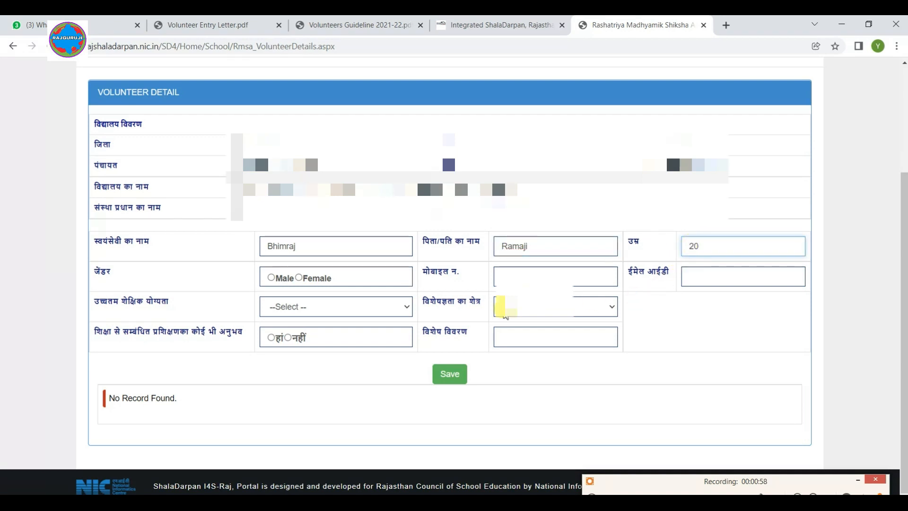
# Step: Set gender to Male, enter the mobile number, and fill the e-mail from the autofill suggestion
pyautogui.click(272, 279)
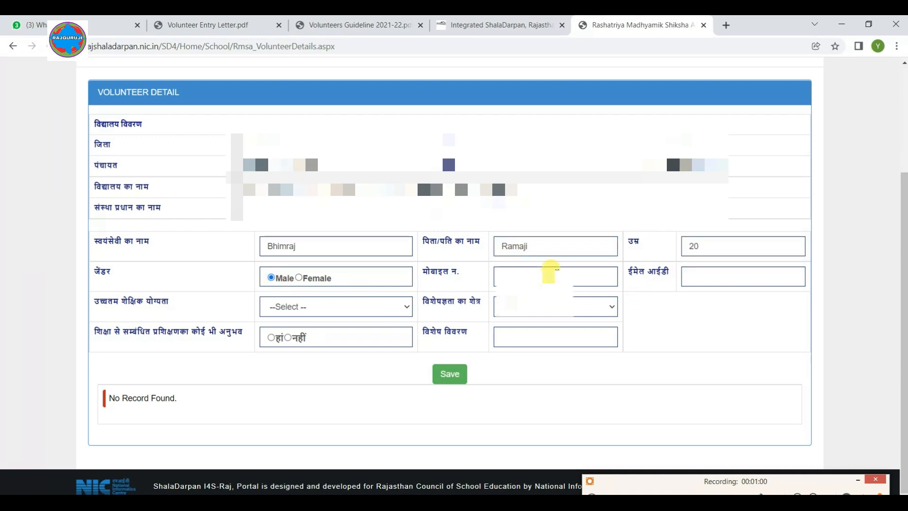
pyautogui.click(543, 274)
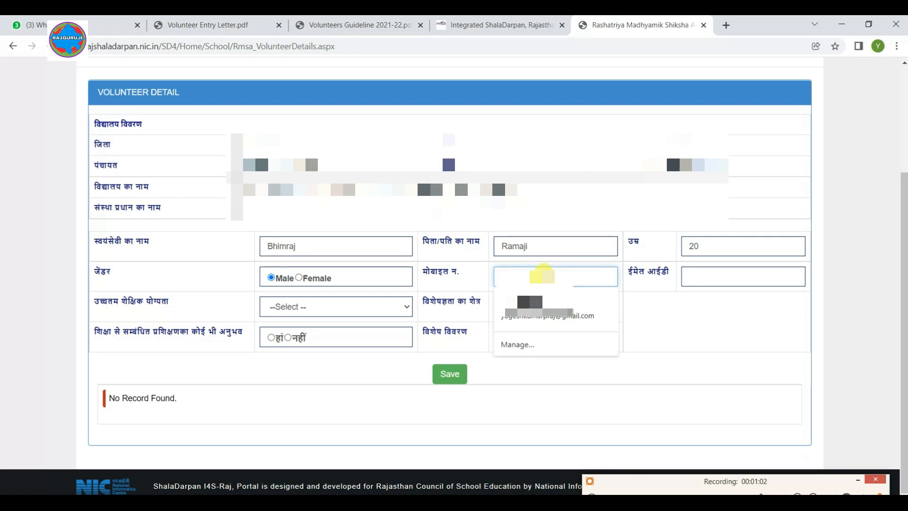
pyautogui.write('9900000000')
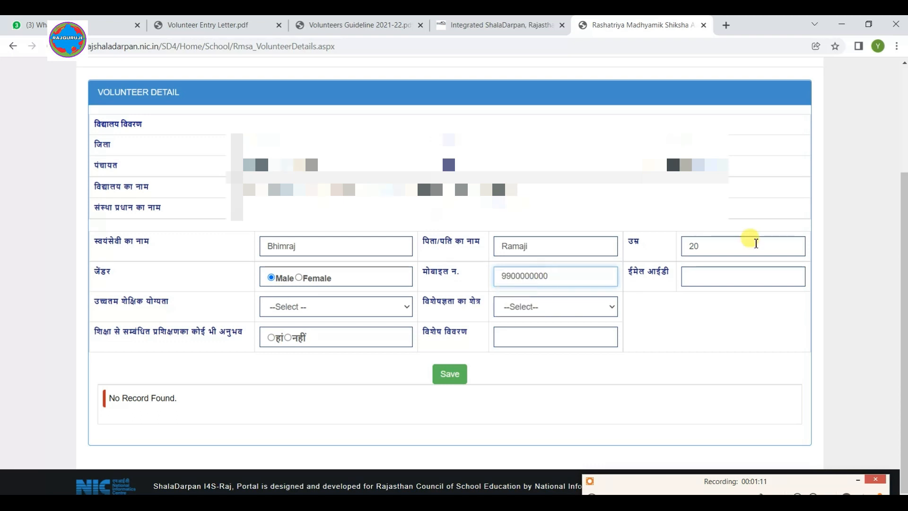
pyautogui.click(761, 273)
pyautogui.click(725, 302)
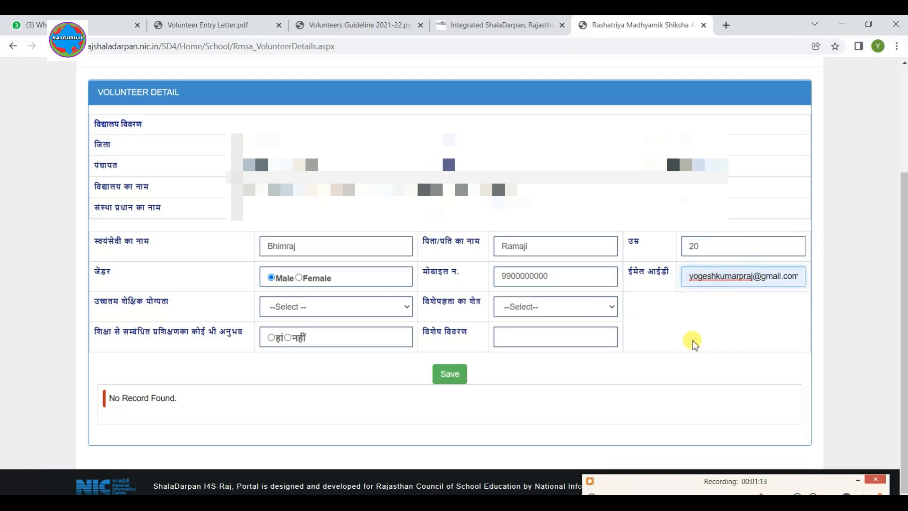
pyautogui.click(321, 306)
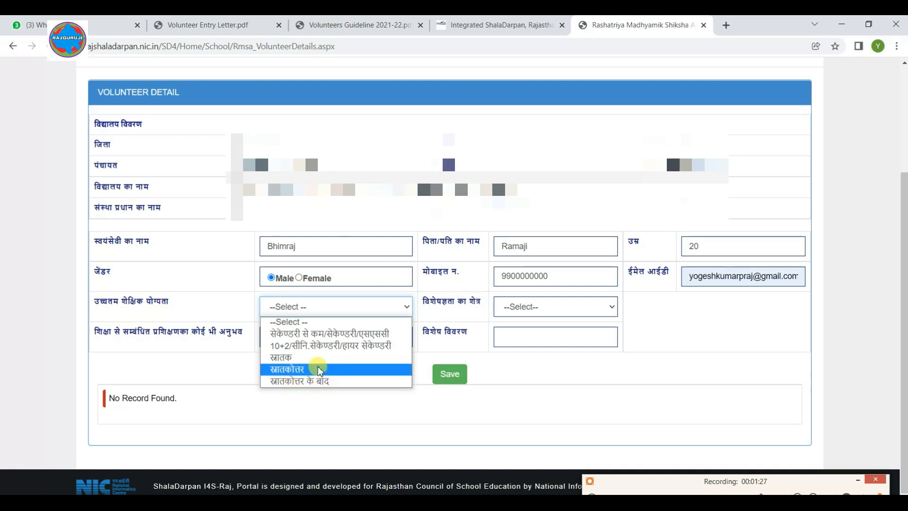
# Step: Set highest qualification to स्नातक and field of expertise to शिक्षा
pyautogui.click(291, 362)
pyautogui.click(542, 306)
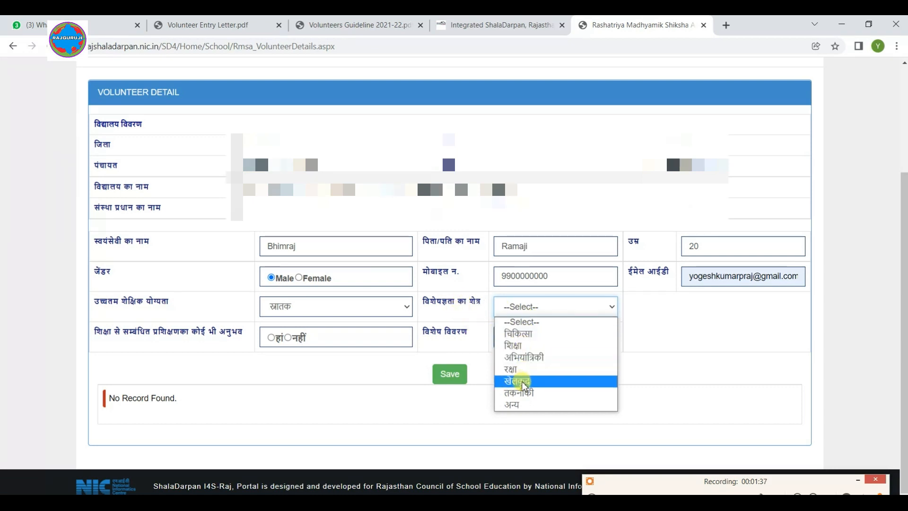
pyautogui.click(524, 345)
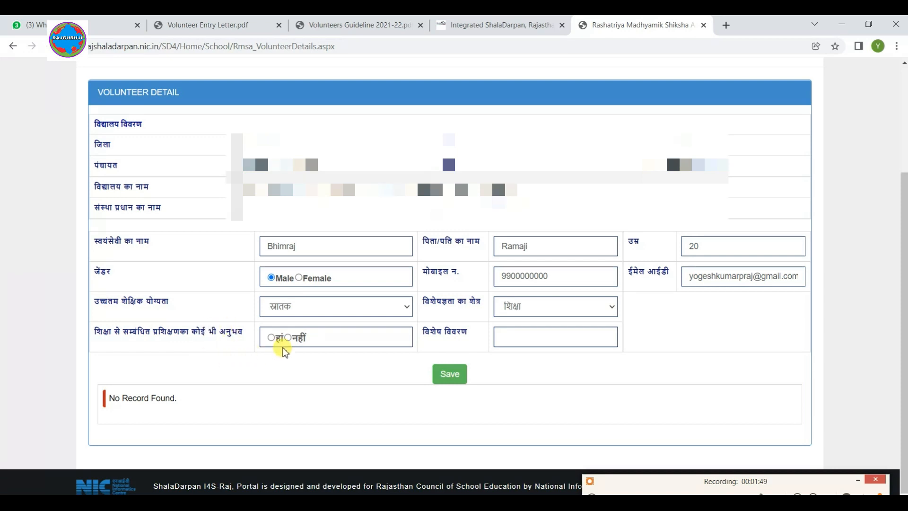
# Step: Mark training experience as हां and submit the volunteer details
pyautogui.click(271, 337)
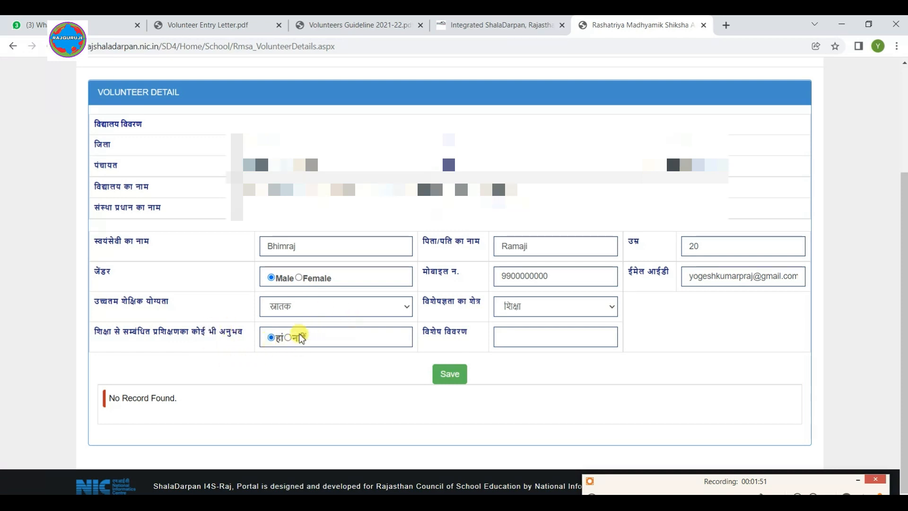
pyautogui.click(554, 334)
pyautogui.click(452, 373)
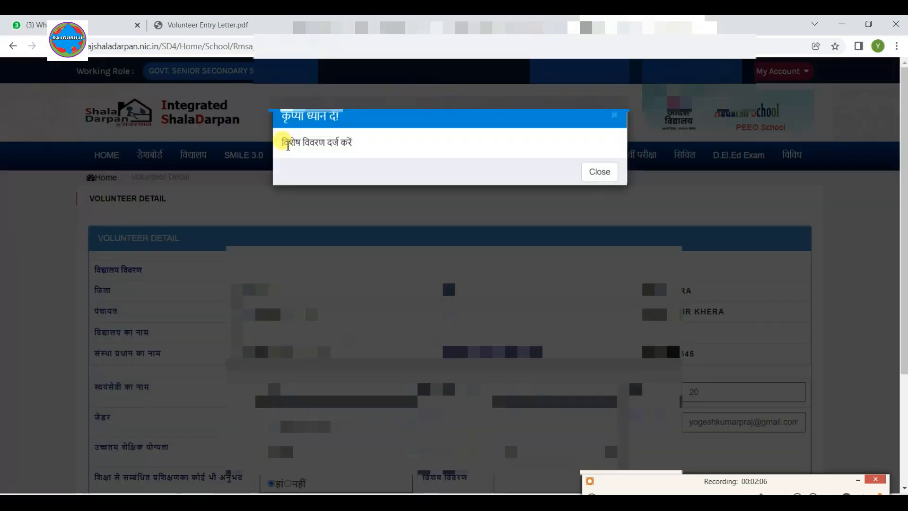
# Step: Dismiss the 'विशेष विवरण दर्ज करें' warning, fill in the special details, and save again
pyautogui.moveTo(288, 143); pyautogui.dragTo(340, 142)
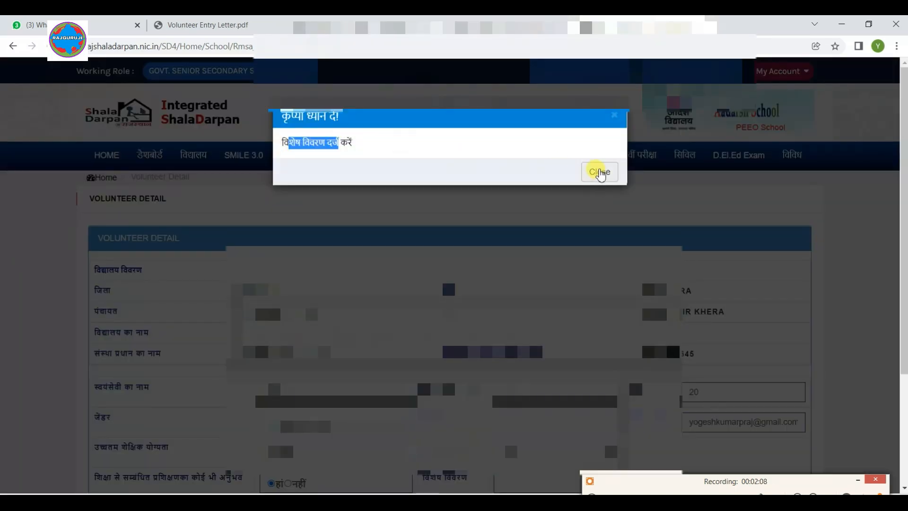
pyautogui.click(599, 171)
pyautogui.scroll(-3, 608, 450)
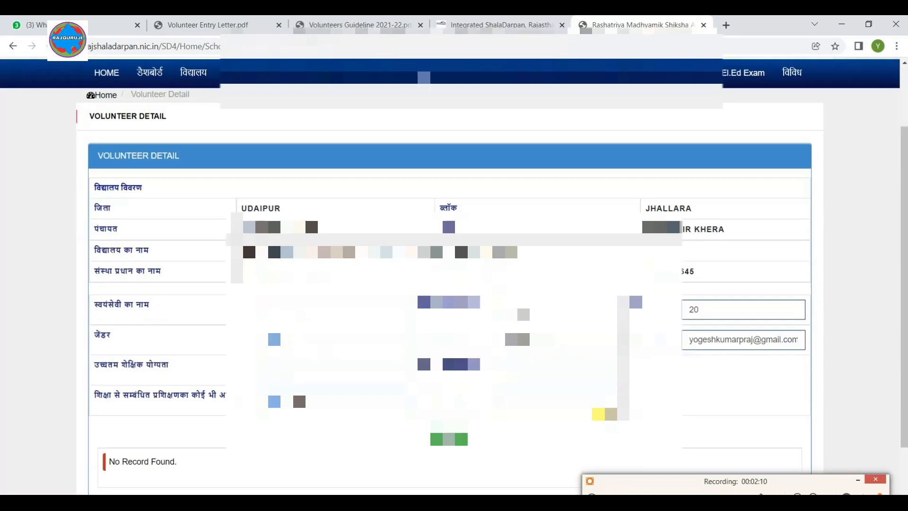
pyautogui.click(548, 340)
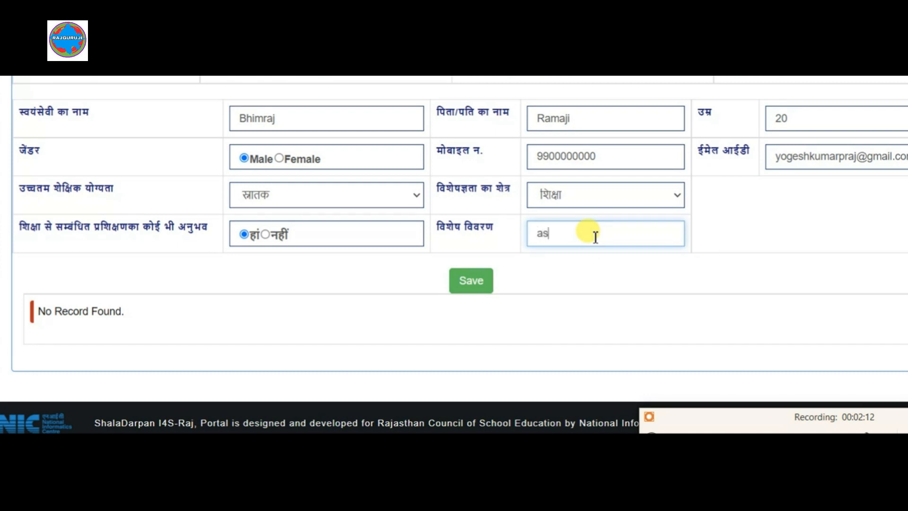
pyautogui.click(493, 286)
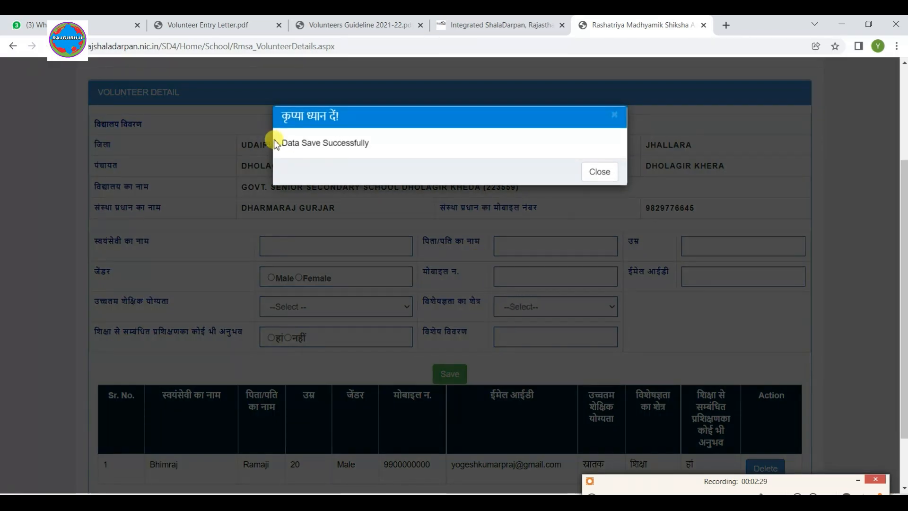
# Step: Close the 'Data Save Successfully' message and scroll down to review the saved volunteer row
pyautogui.moveTo(277, 144); pyautogui.dragTo(416, 145)
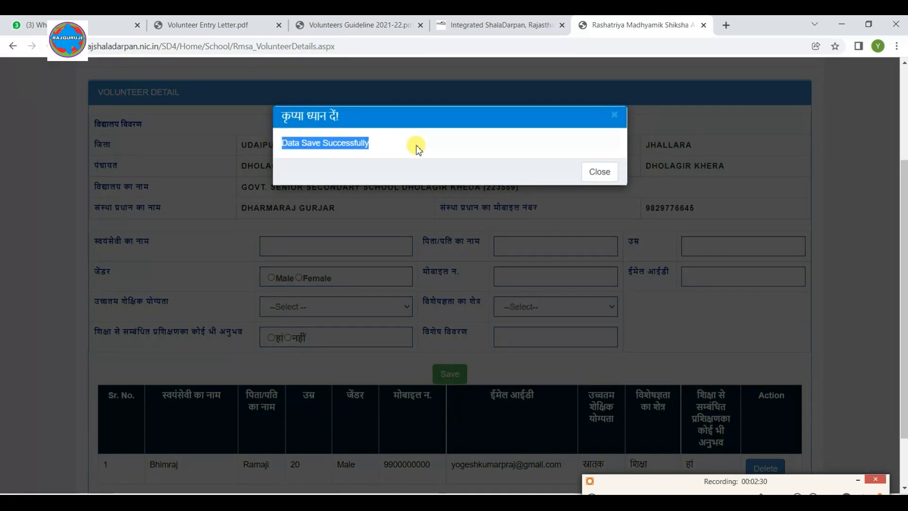
pyautogui.click(591, 171)
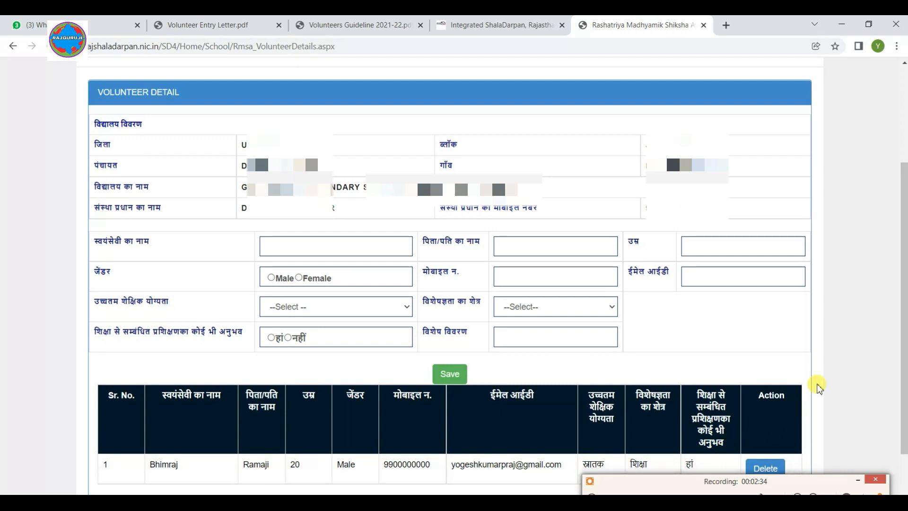
pyautogui.scroll(-2, 818, 378)
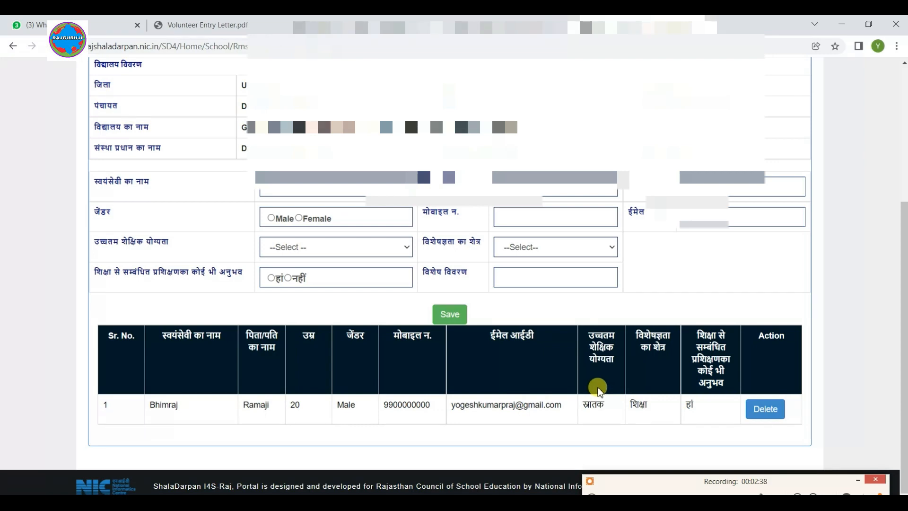
pyautogui.scroll(5, 594, 389)
pyautogui.scroll(-2, 473, 284)
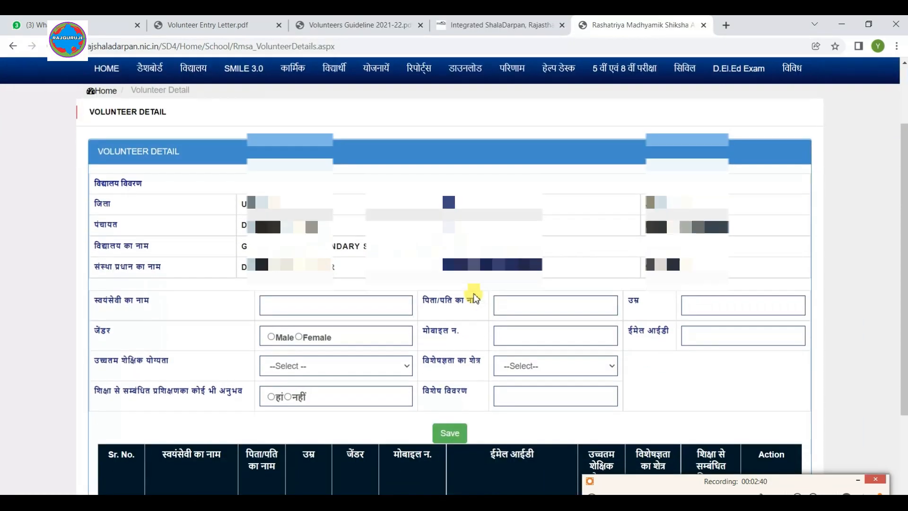
pyautogui.scroll(-2, 469, 293)
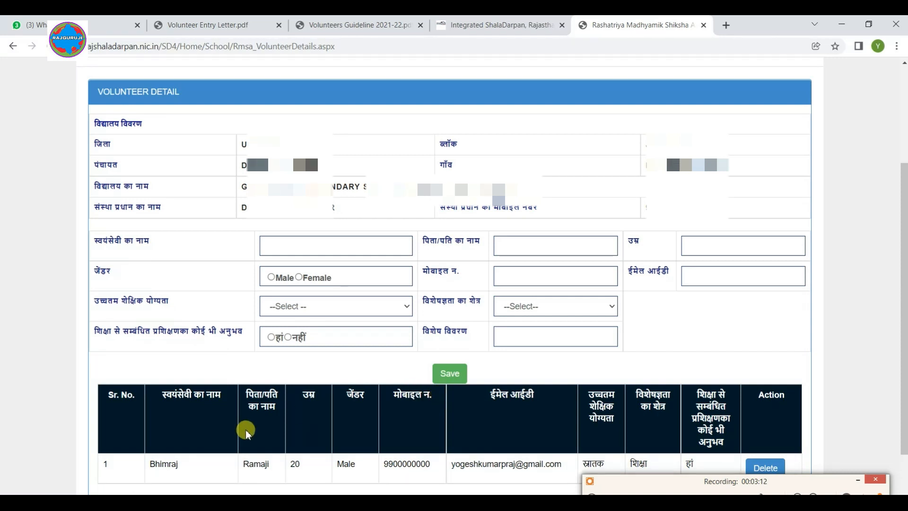
# Step: Use Delete on the saved volunteer row in the Action column
pyautogui.scroll(-2, 246, 433)
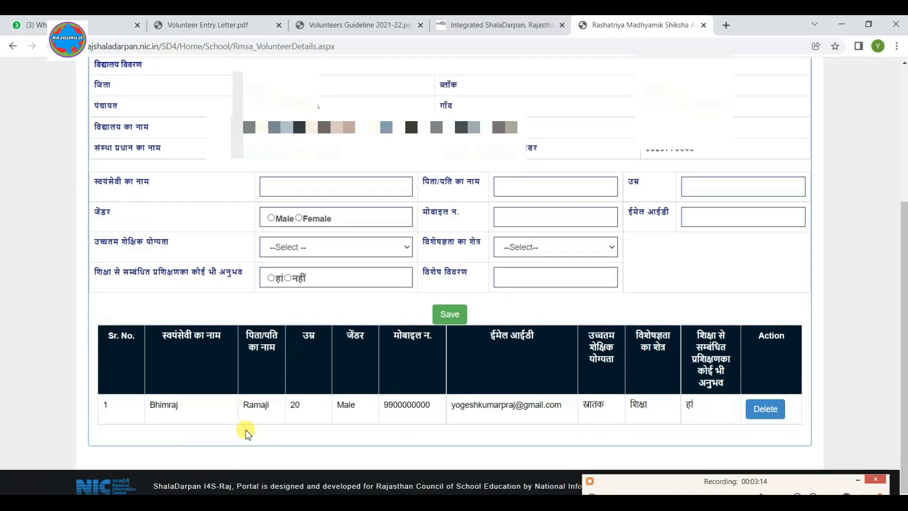
pyautogui.click(788, 414)
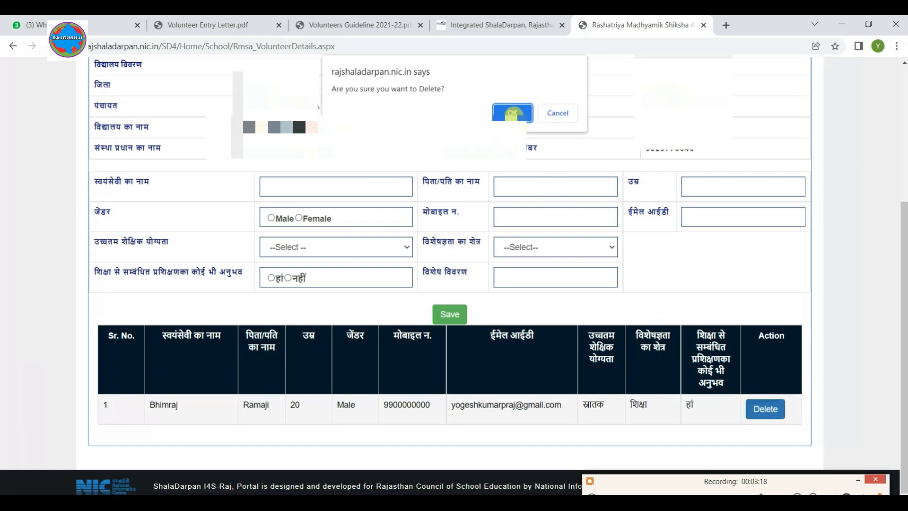